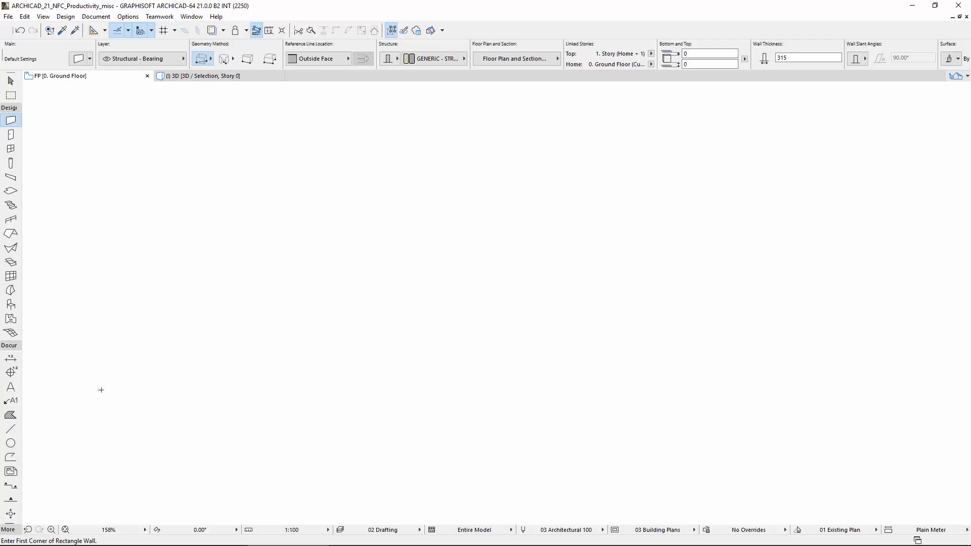
# Open the Object default settings to choose Armchair 01 21 from the Chairs 21 library
pyautogui.doubleClick(12, 306)
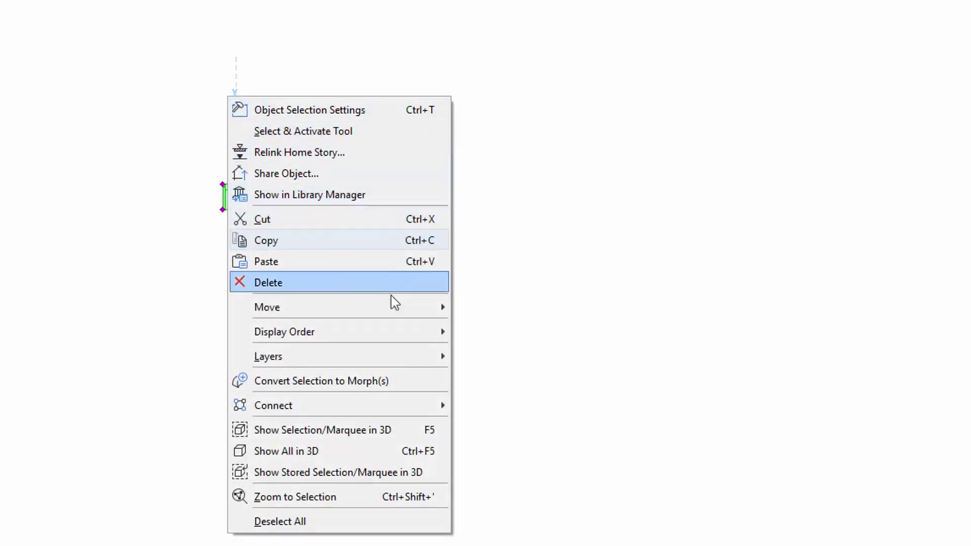
# Choose Multiply from the placed armchair's Move context submenu
pyautogui.moveTo(405, 310)
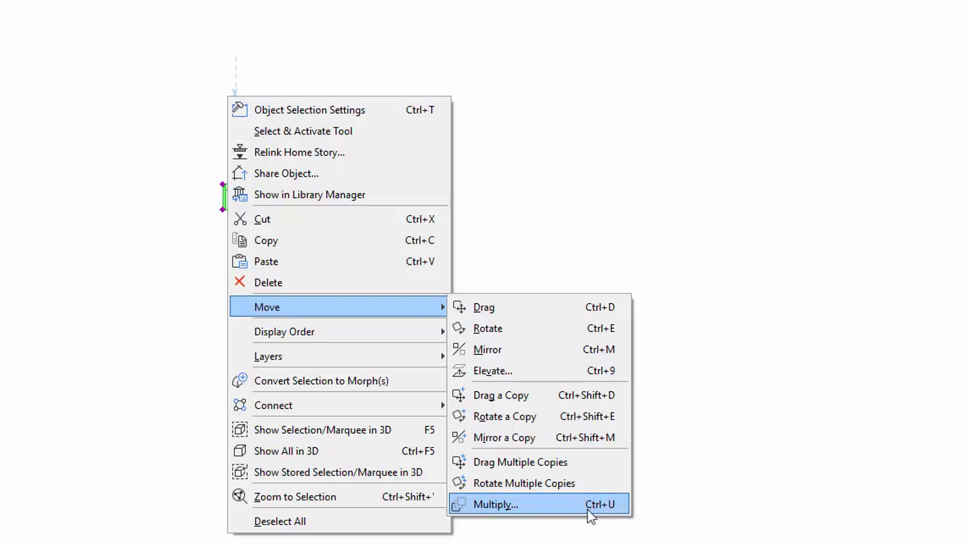
pyautogui.click(623, 512)
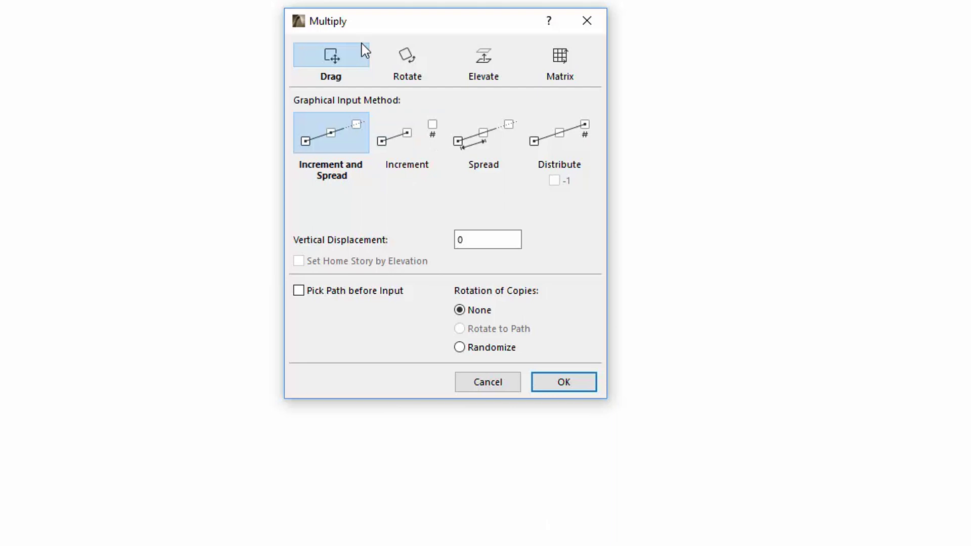
pyautogui.click(406, 61)
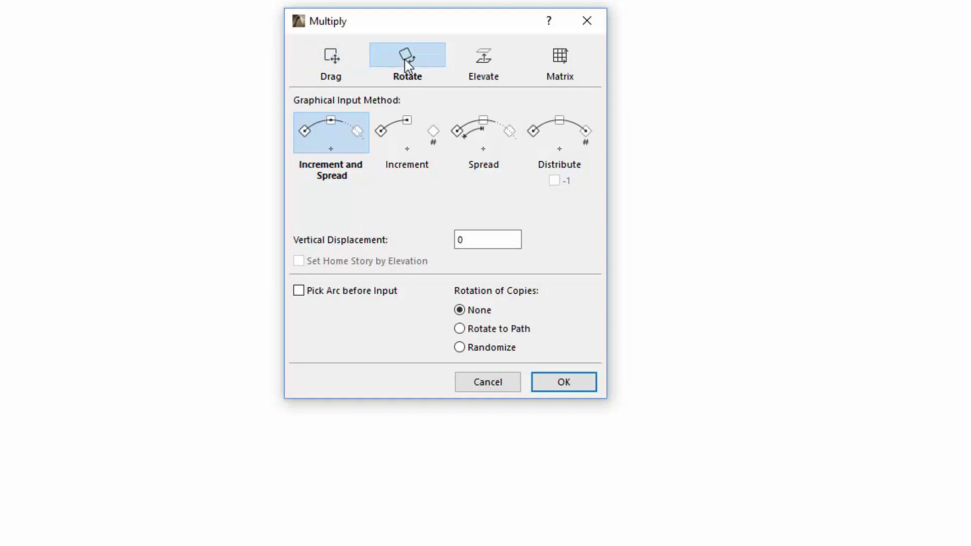
pyautogui.click(488, 60)
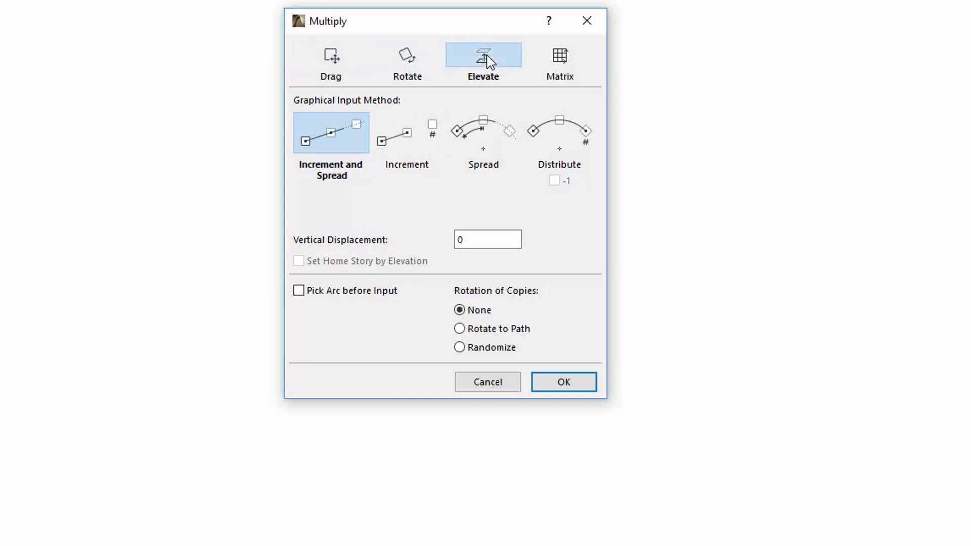
pyautogui.click(559, 60)
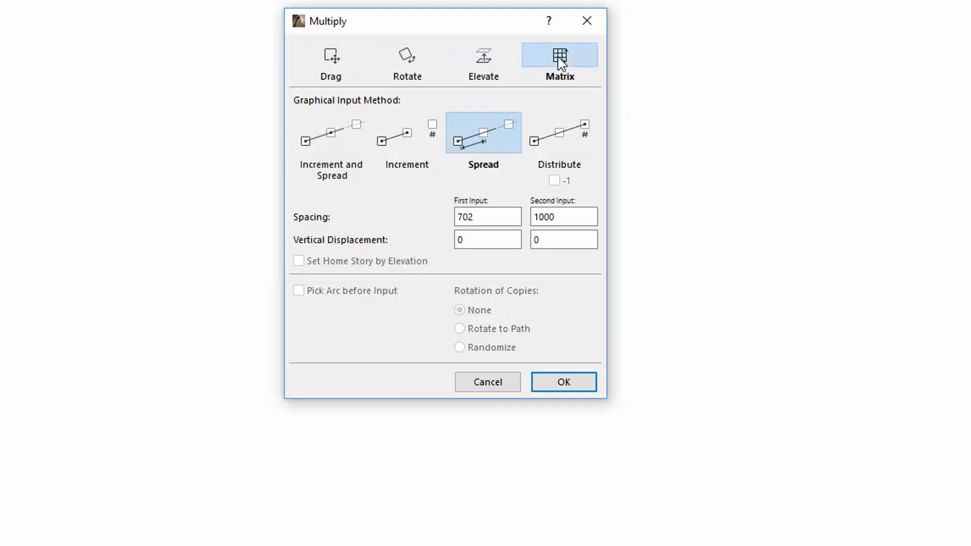
pyautogui.click(570, 130)
pyautogui.click(480, 141)
pyautogui.click(415, 148)
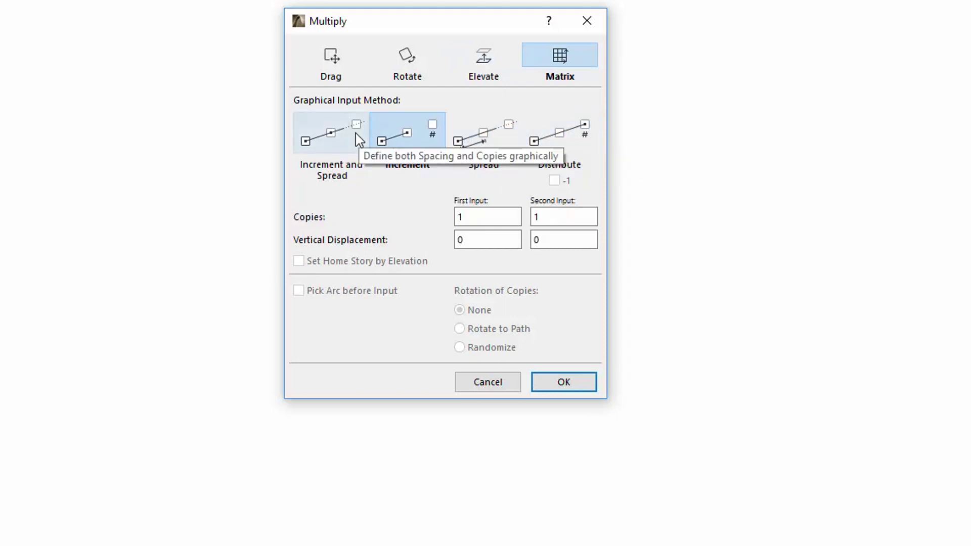
pyautogui.click(353, 133)
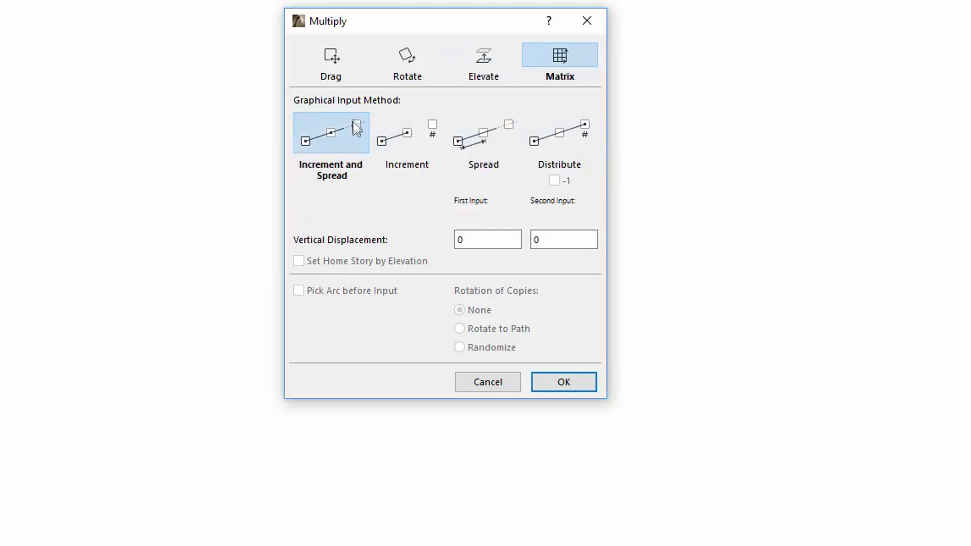
pyautogui.click(344, 75)
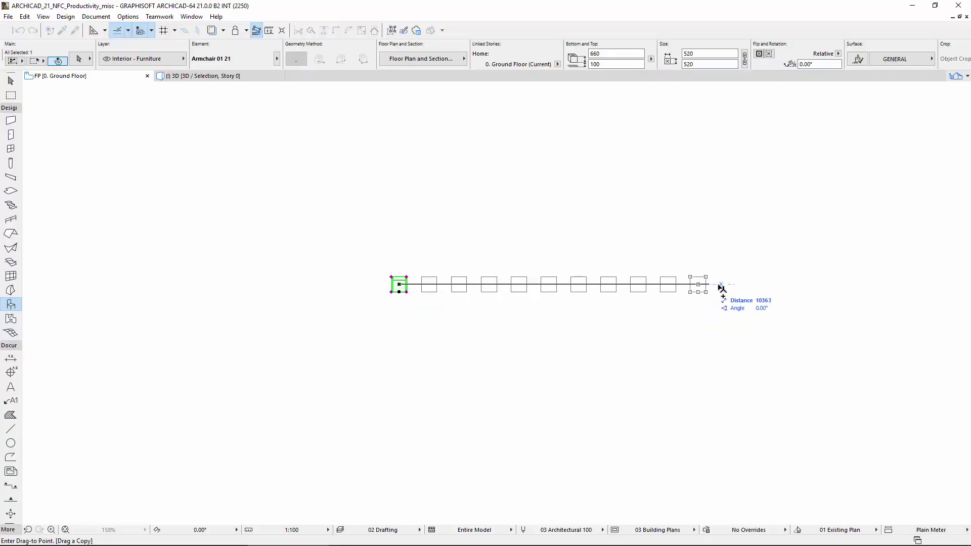
# Finish the row of eleven evenly spaced armchair copies to the right of the original
pyautogui.click(734, 287)
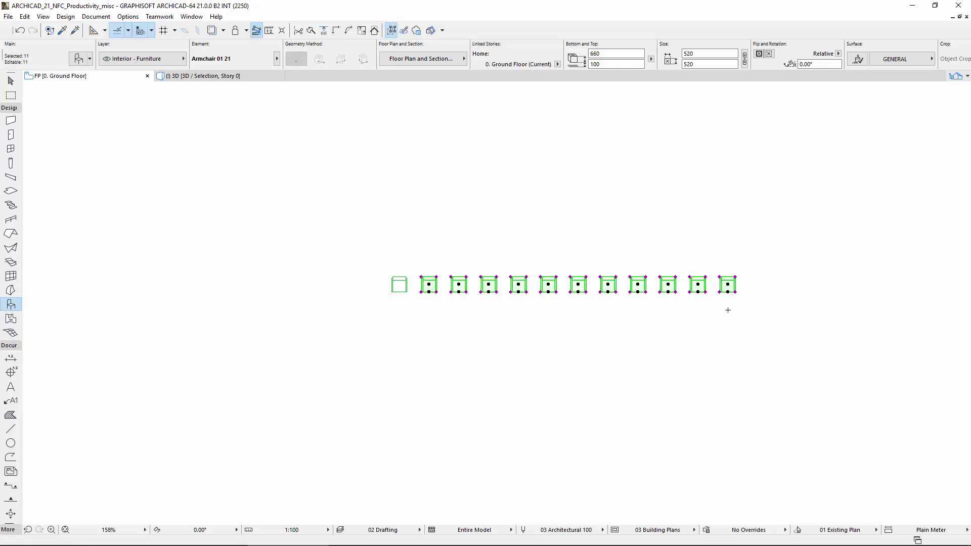
# Place a new armchair below the row and set Multiply to Spread with 1000 spacing
pyautogui.press('Escape')
pyautogui.scroll(-5, 424, 285)
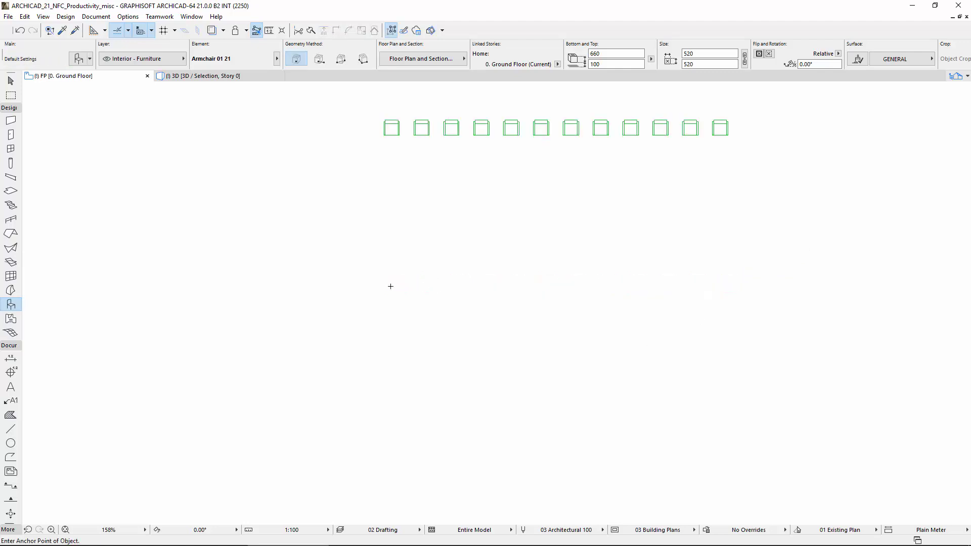
pyautogui.click(390, 286)
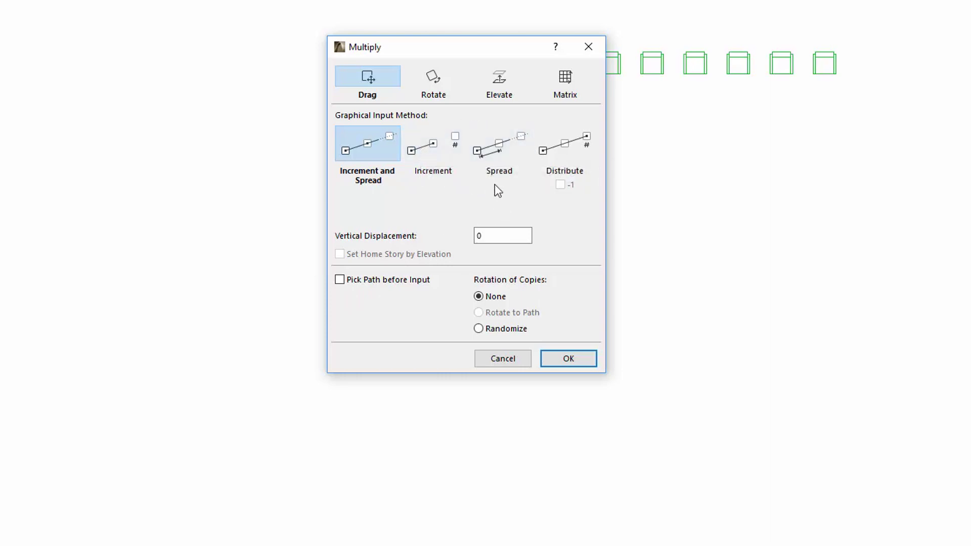
pyautogui.click(455, 161)
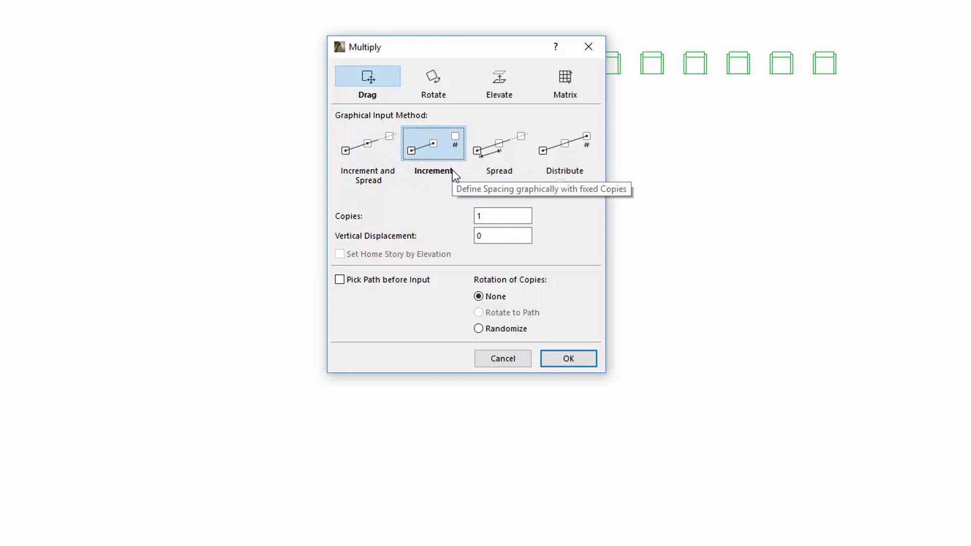
pyautogui.click(505, 150)
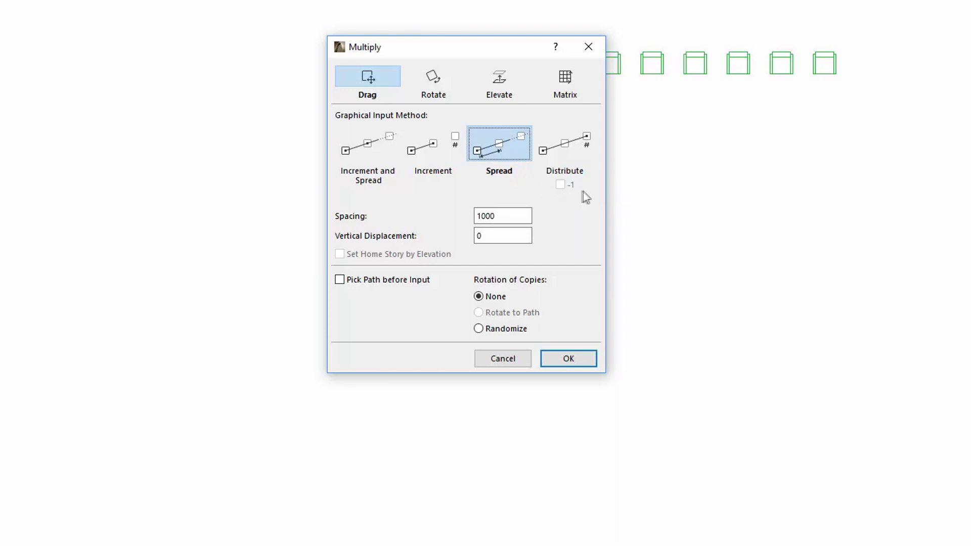
# Switch the Multiply input method to Distribute and toggle the -1 distance checkbox
pyautogui.click(587, 155)
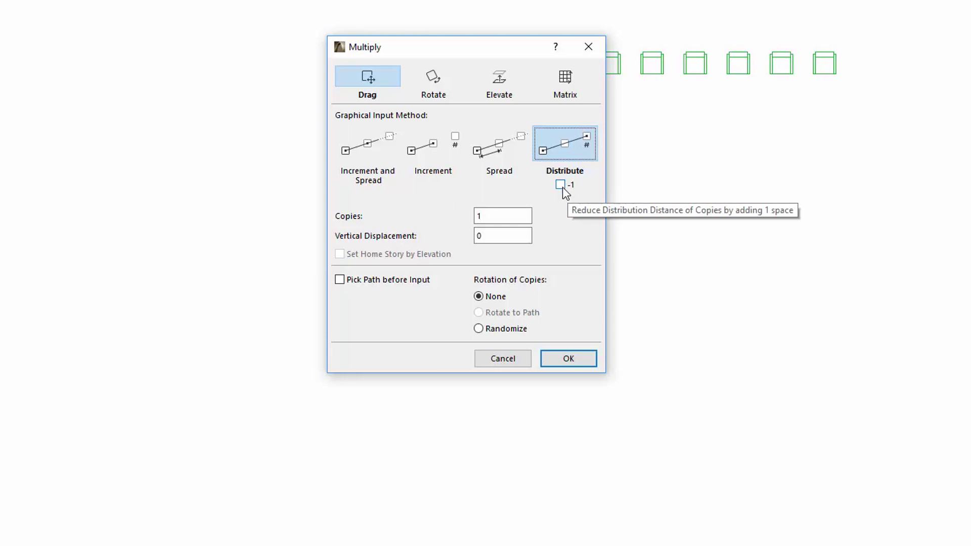
pyautogui.click(562, 186)
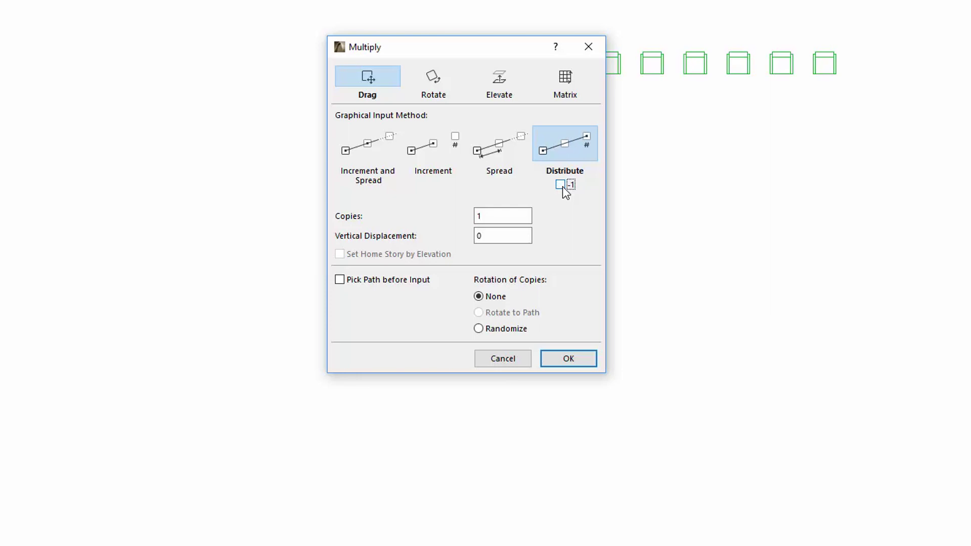
pyautogui.click(562, 187)
# Choose Rotate, with copies rotating to the path and randomized copy rotation
pyautogui.click(442, 77)
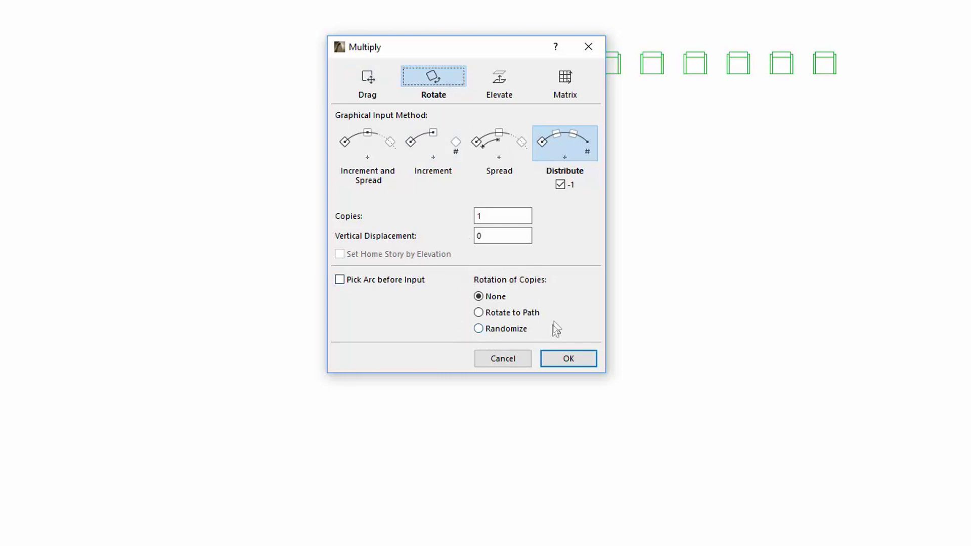
pyautogui.click(495, 313)
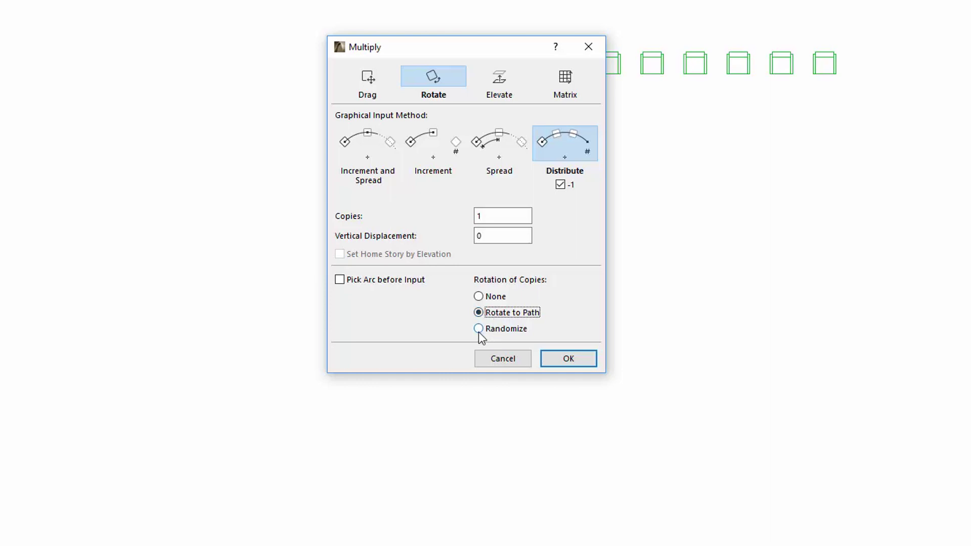
pyautogui.click(478, 330)
# Set the Rotate method to Spread with a 30° spacing angle
pyautogui.click(501, 84)
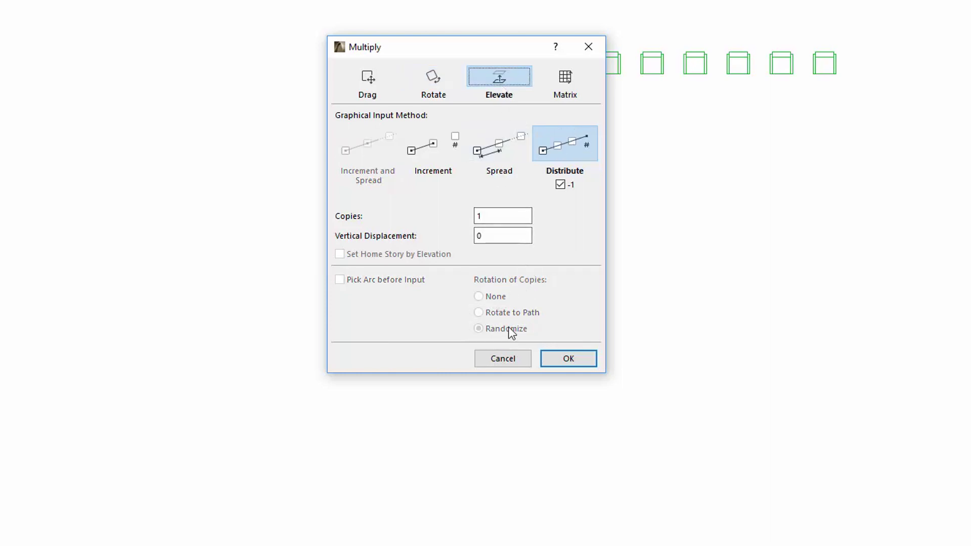
pyautogui.click(565, 83)
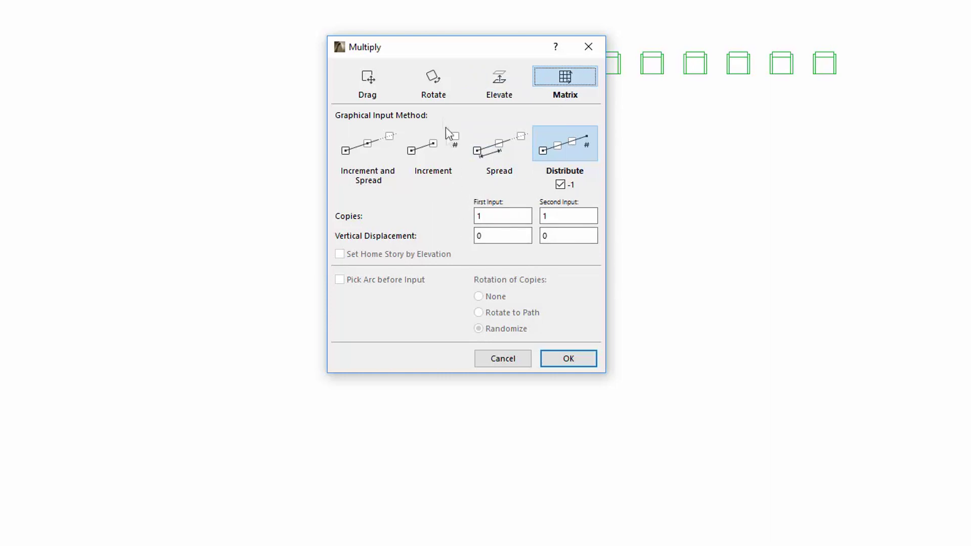
pyautogui.click(436, 91)
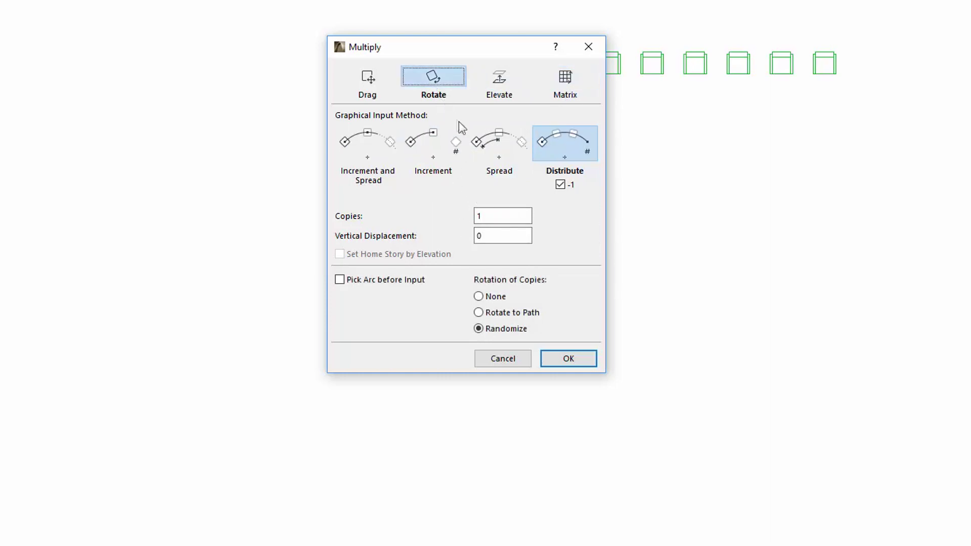
pyautogui.click(494, 138)
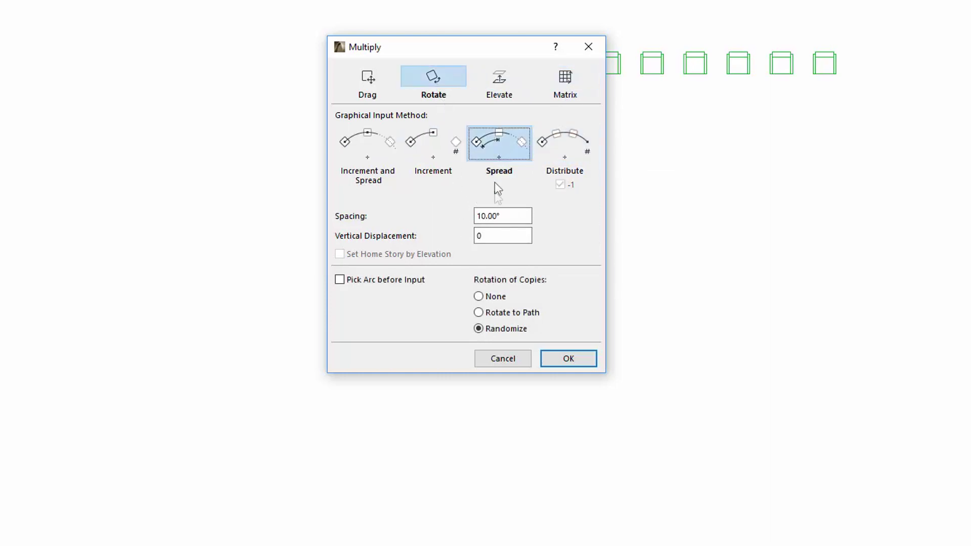
pyautogui.doubleClick(507, 216)
pyautogui.write('30')
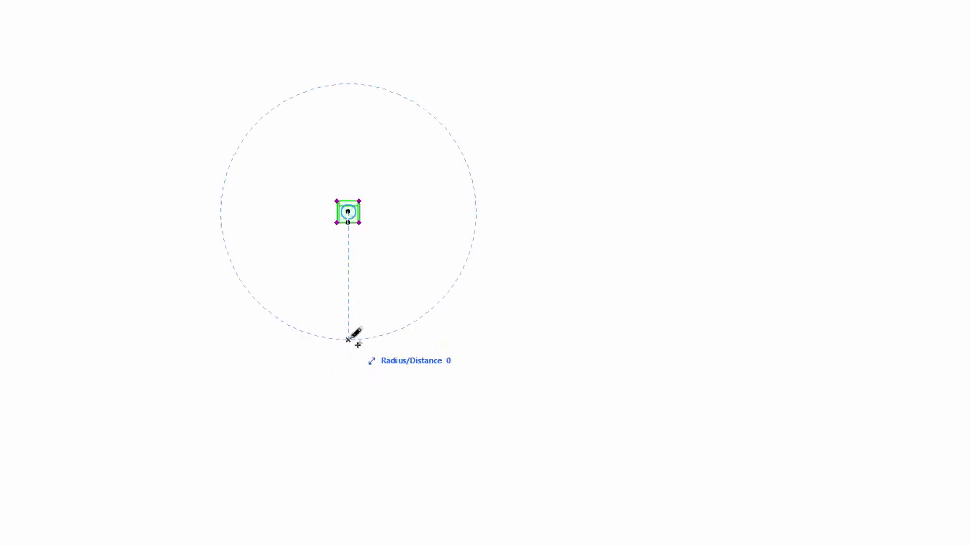
# Fix the rotation radius point on the chair
pyautogui.click(349, 211)
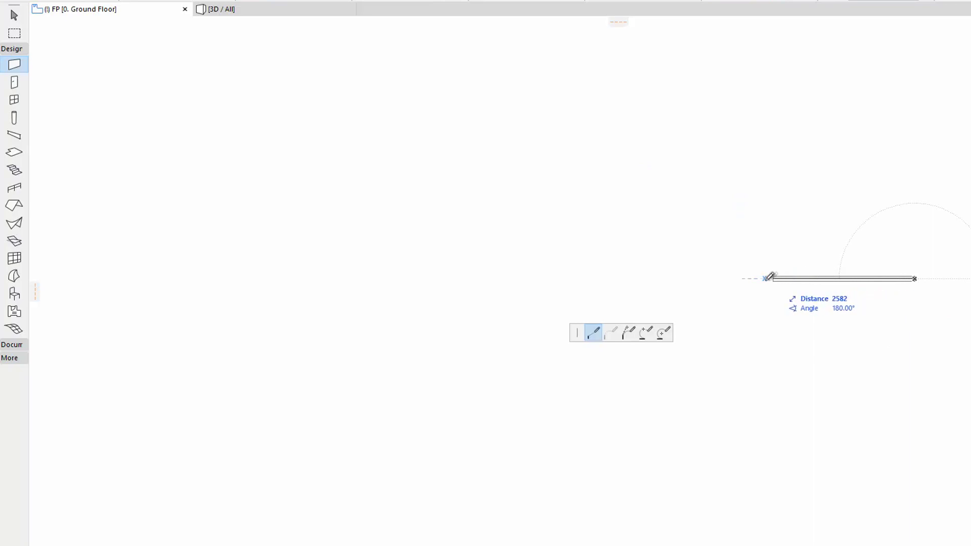
# Draw the chained wall: a straight segment, two curved arcs, then a final straight run
pyautogui.click(769, 279)
pyautogui.click(611, 332)
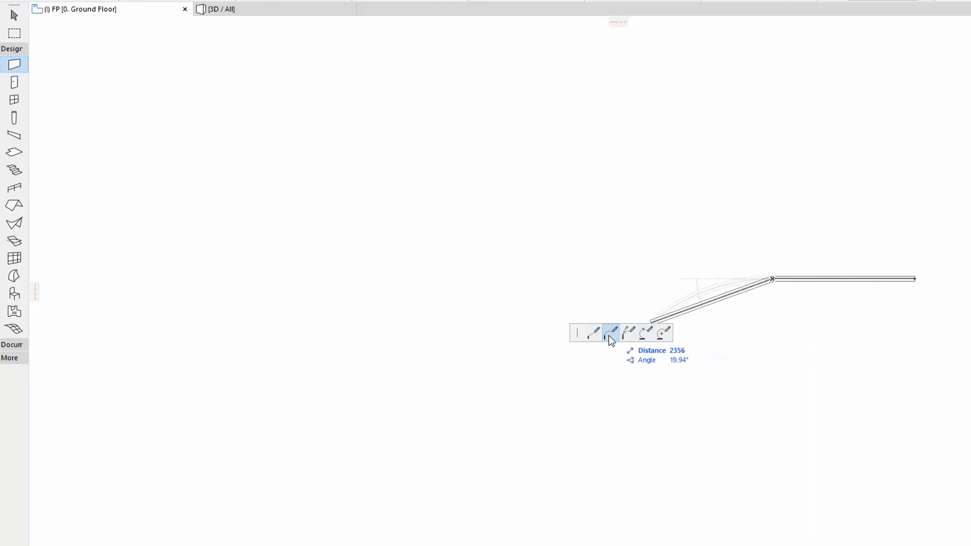
pyautogui.click(664, 349)
pyautogui.click(528, 430)
pyautogui.click(461, 367)
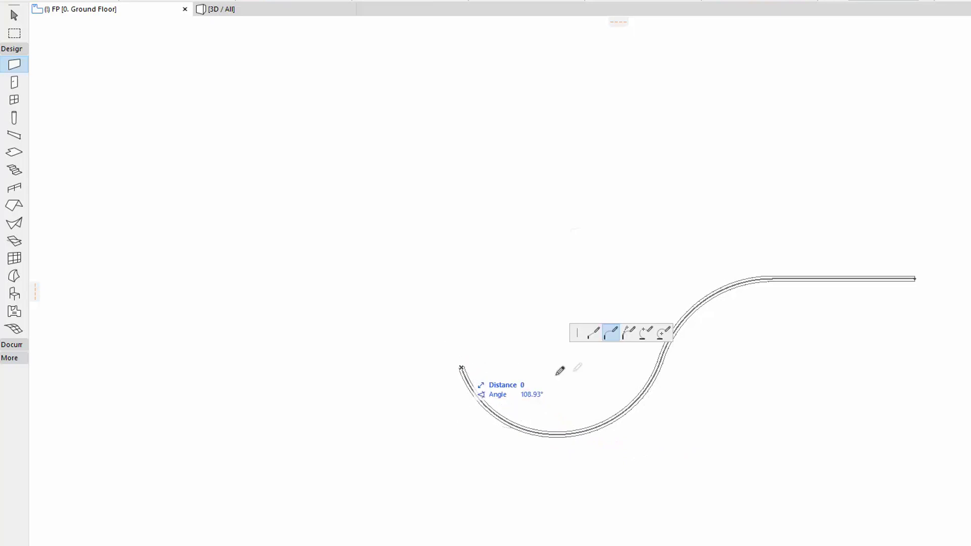
pyautogui.click(594, 333)
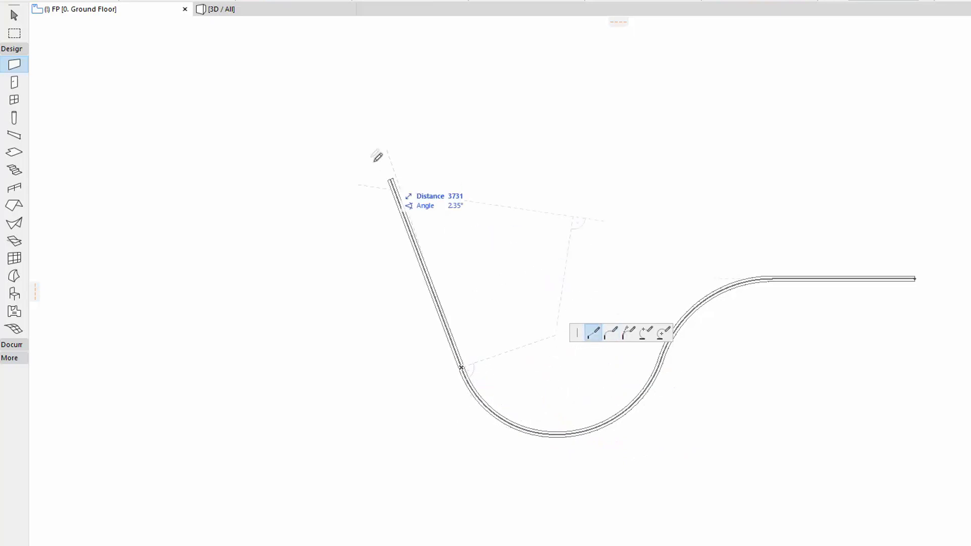
pyautogui.doubleClick(363, 76)
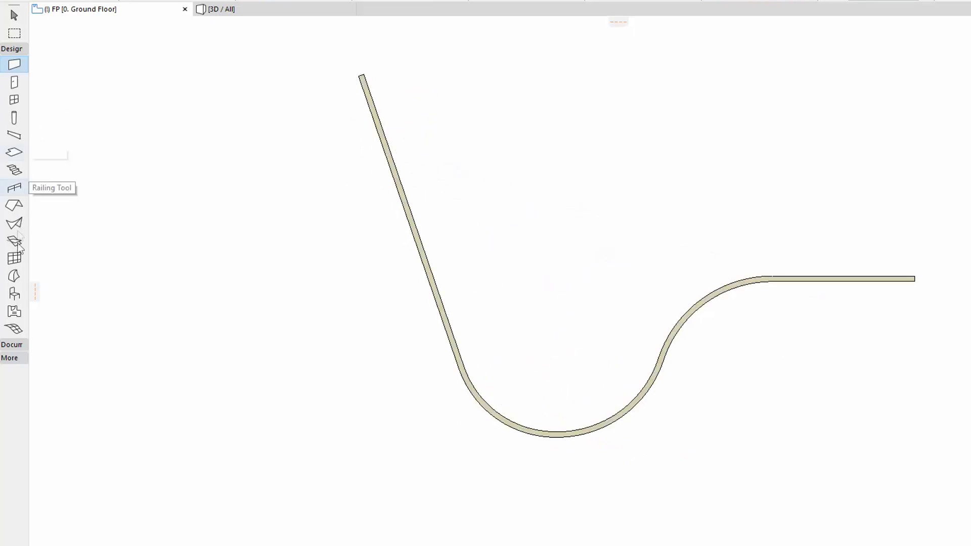
pyautogui.click(15, 293)
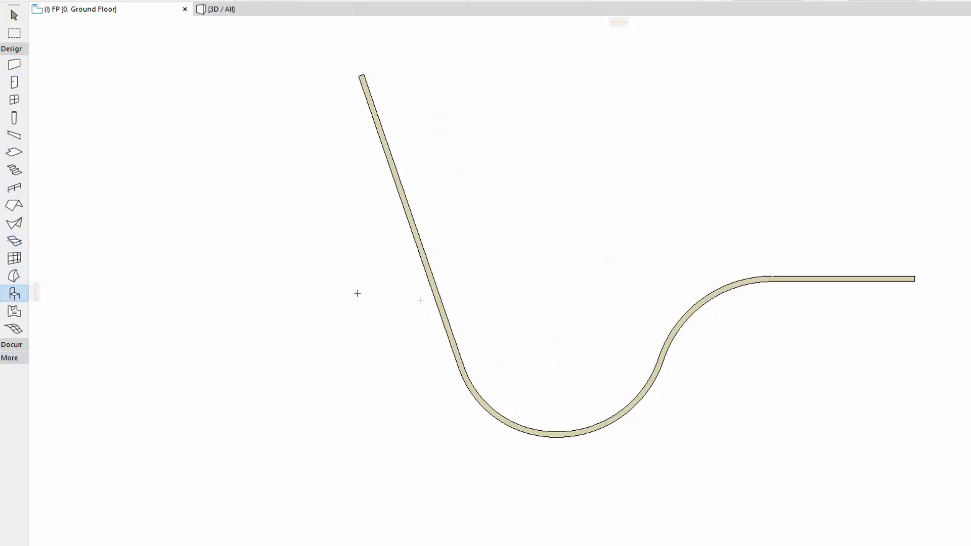
# Place an armchair below the wall's right end; set Multiply to Increment and Spread with Pick Path before Input
pyautogui.click(897, 311)
pyautogui.hotkey('ctrl', 'u')
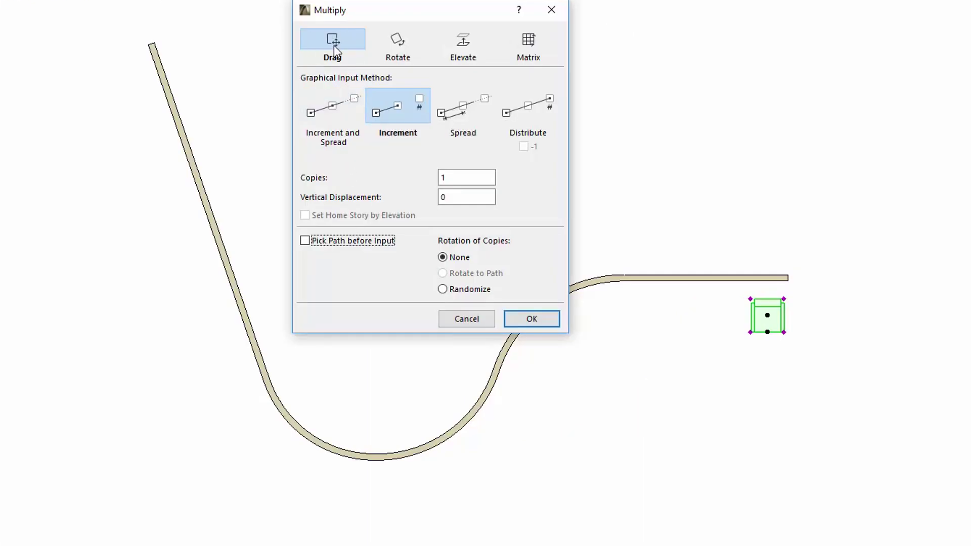
pyautogui.click(334, 102)
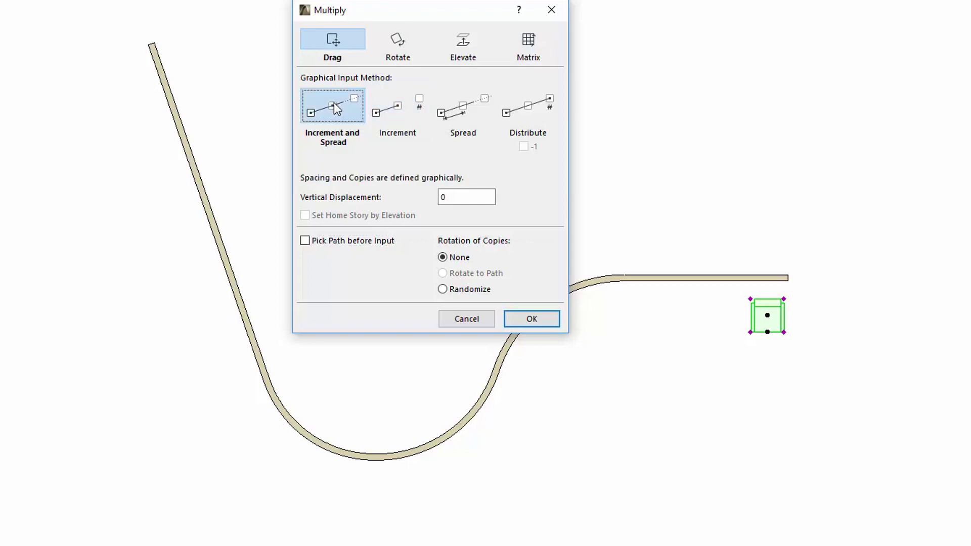
pyautogui.click(306, 242)
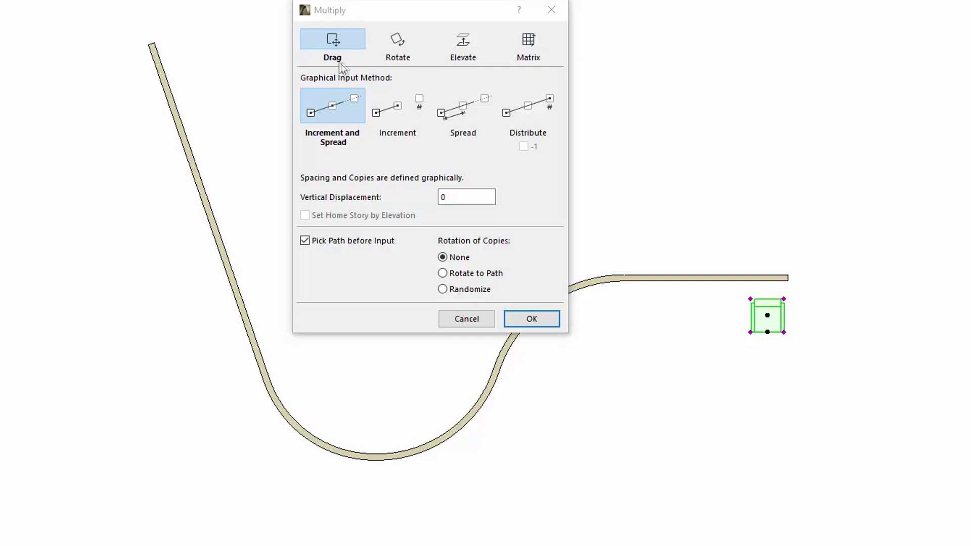
pyautogui.click(406, 44)
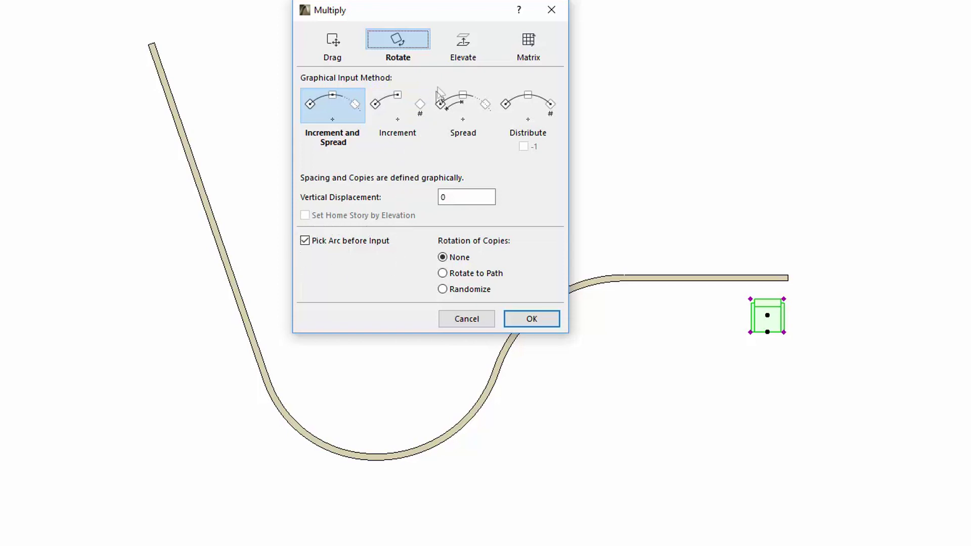
pyautogui.click(466, 47)
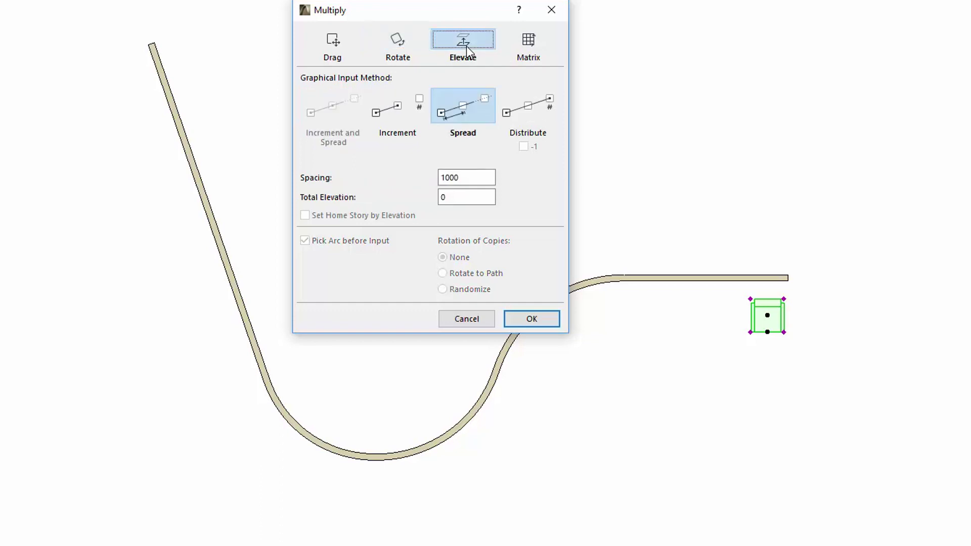
pyautogui.click(528, 48)
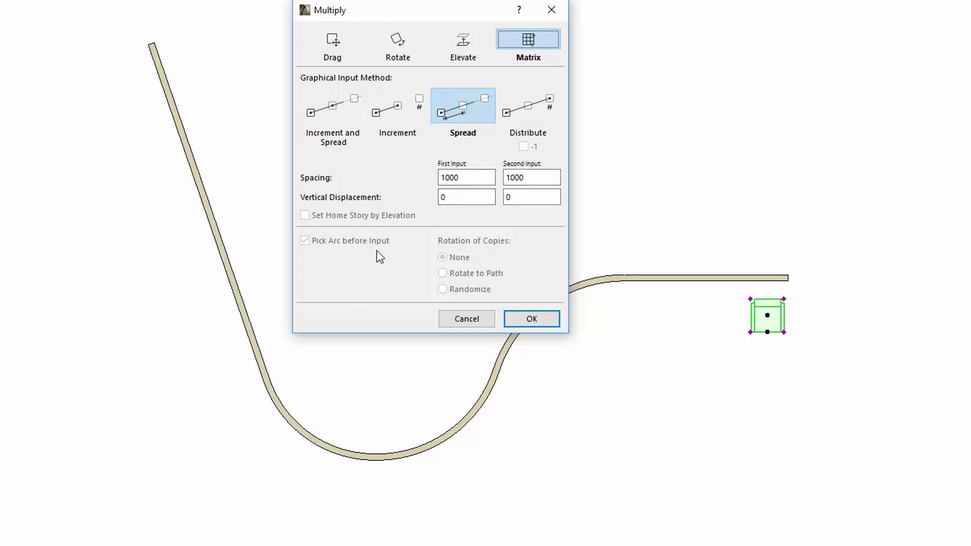
pyautogui.click(340, 49)
pyautogui.click(337, 106)
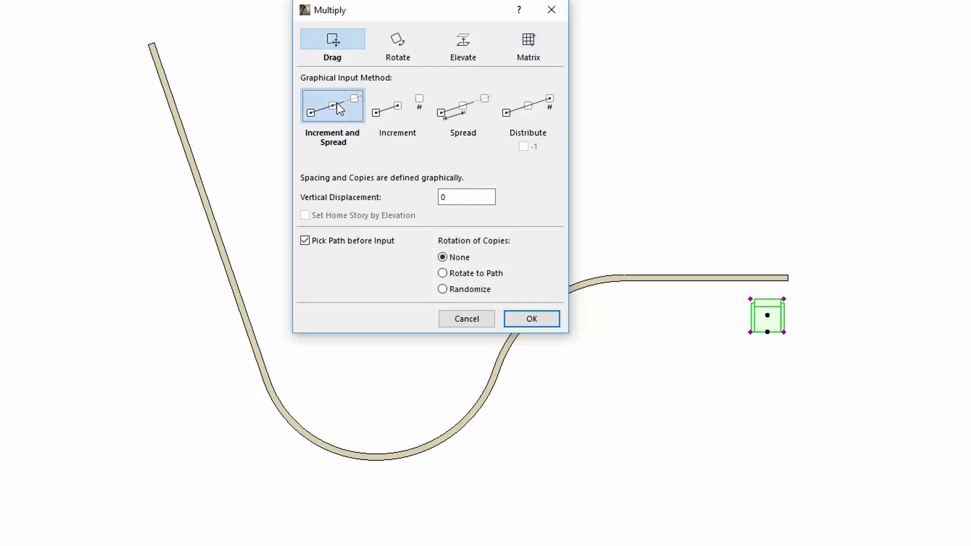
# Turn on Rotate to Path and pick the chained wall, previewing 2 copies 738 apart
pyautogui.click(442, 273)
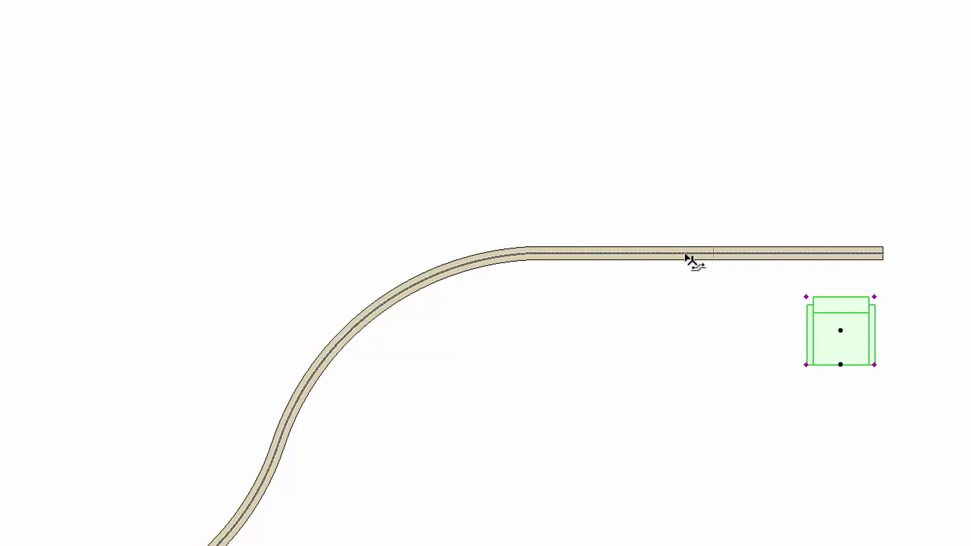
pyautogui.click(685, 258)
# Spread armchair copies leftward along the curved wall path with a tracker spacing of 1000
pyautogui.moveTo(840, 335); pyautogui.dragTo(609, 374)
pyautogui.press('Tab')
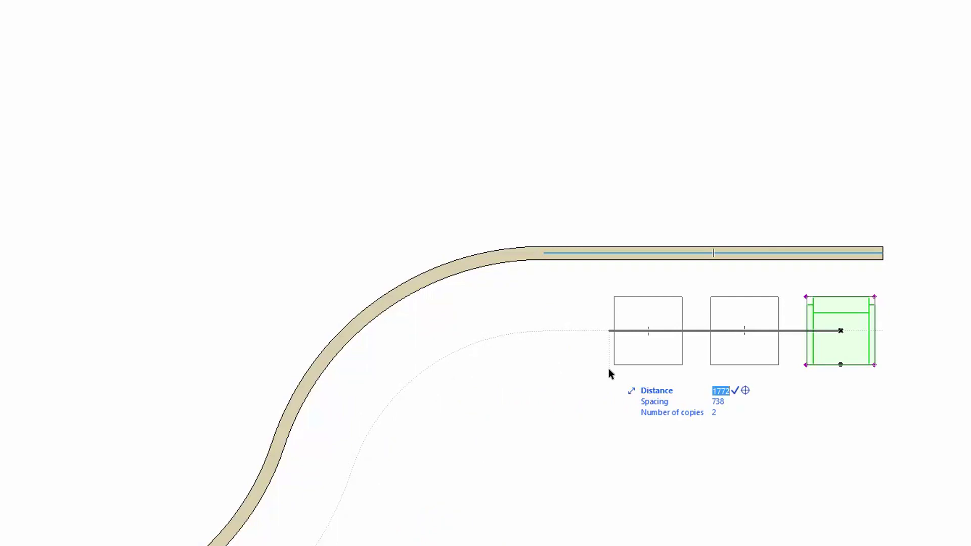
pyautogui.press('Tab')
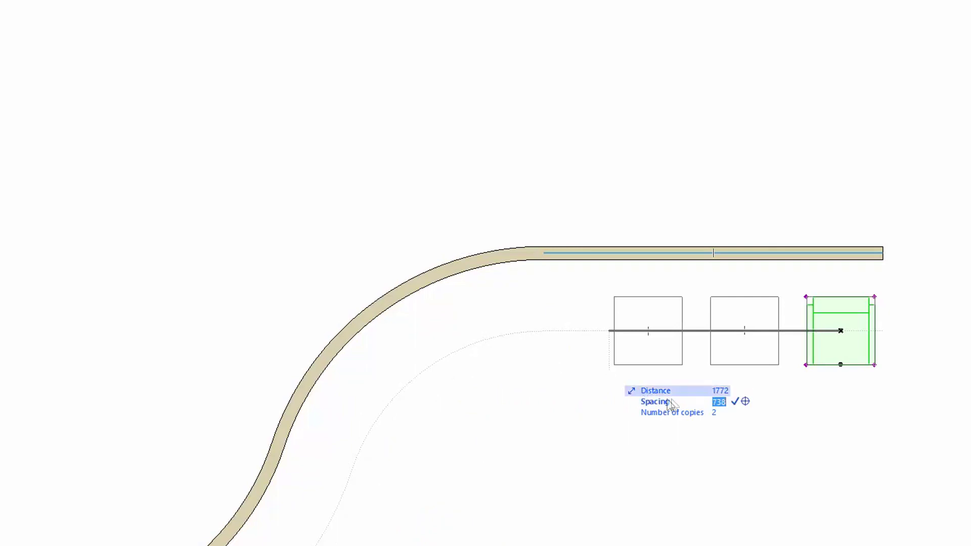
pyautogui.write('1000')
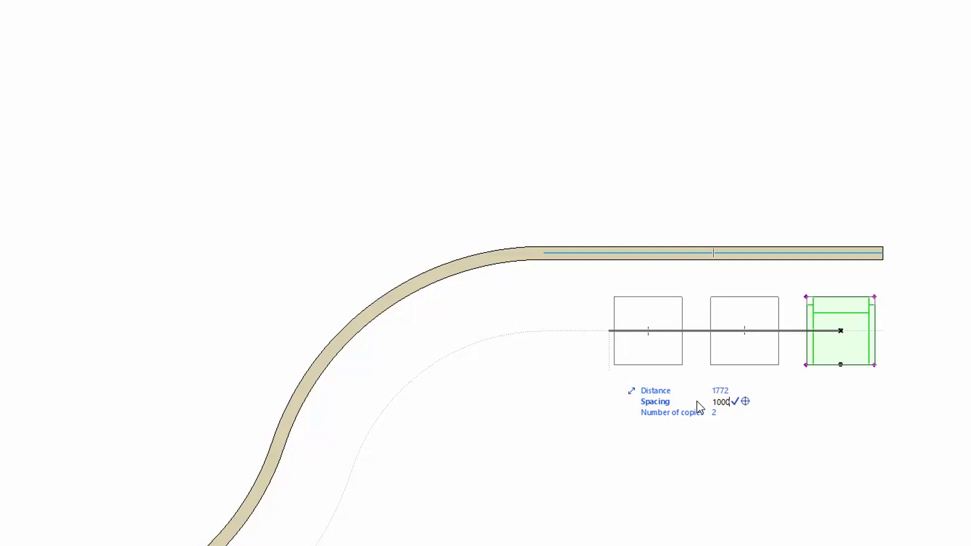
pyautogui.press('Tab')
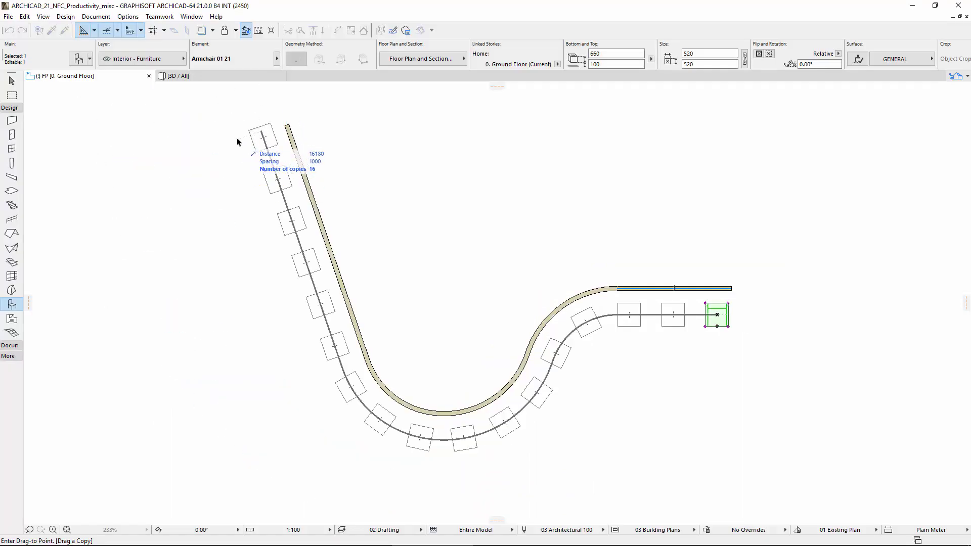
# Place the armchair copies at 1000 spacing along the whole wall, then deselect them
pyautogui.click(238, 141)
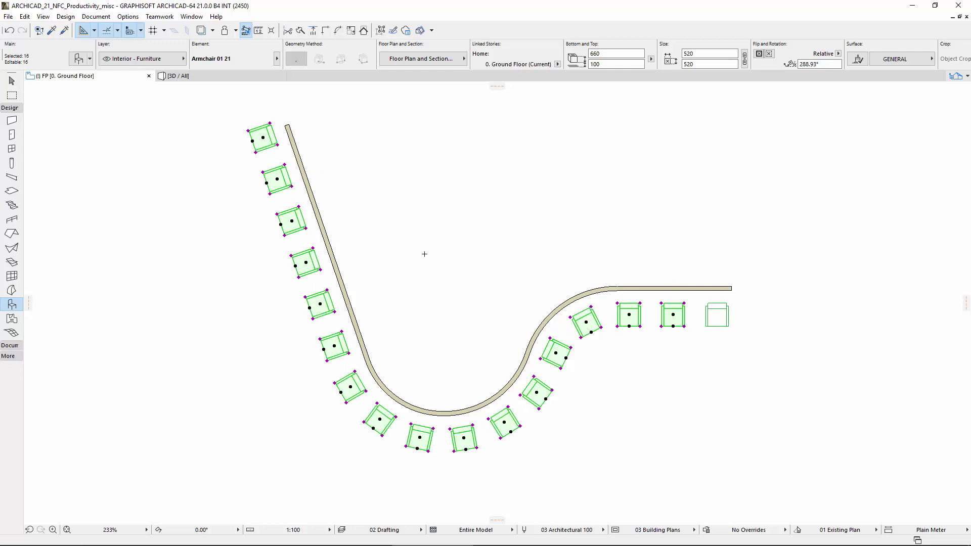
pyautogui.press('Escape')
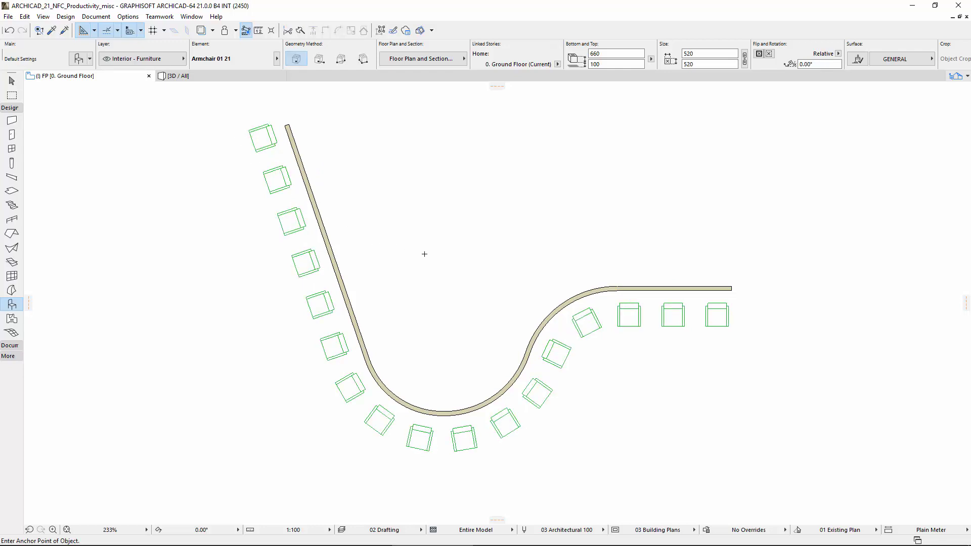